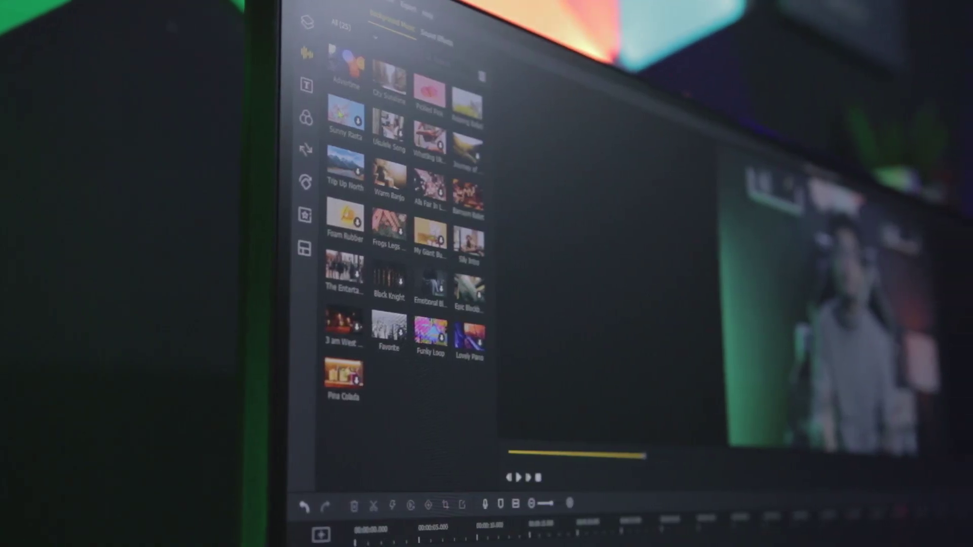
Browse the Text title templates and then the video Filters library.
click(300, 87)
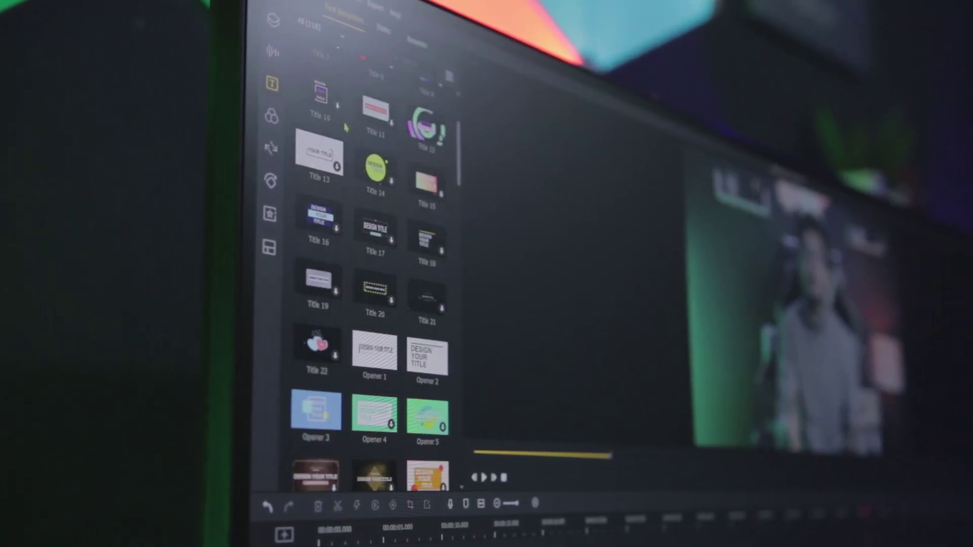
click(262, 115)
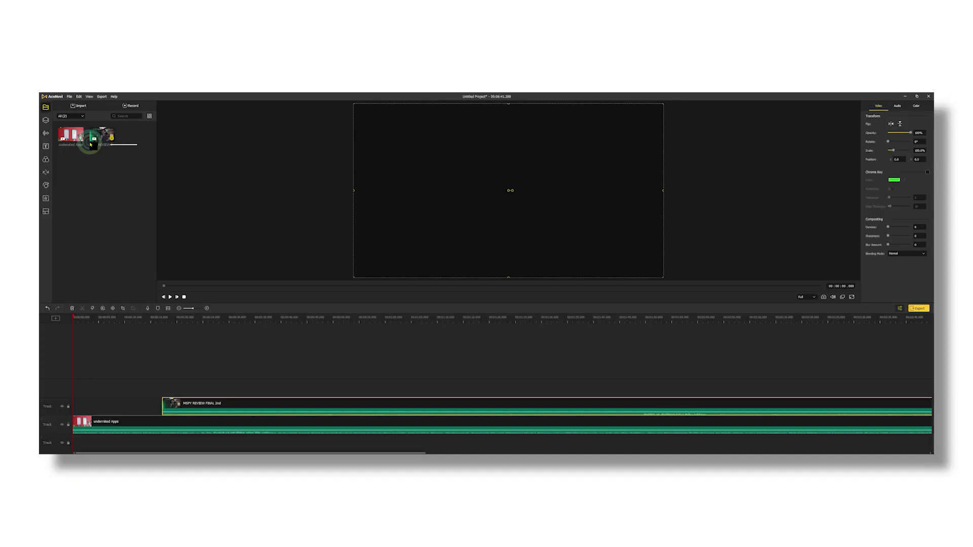
Split the underrated Apps clip, delete its later piece, and add Title 5 to the timeline.
click(130, 424)
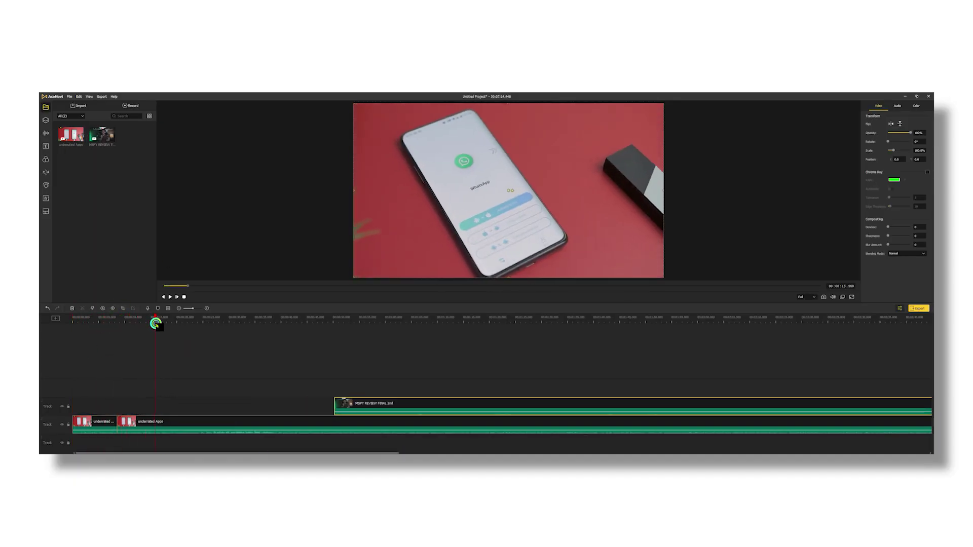
click(209, 422)
click(187, 315)
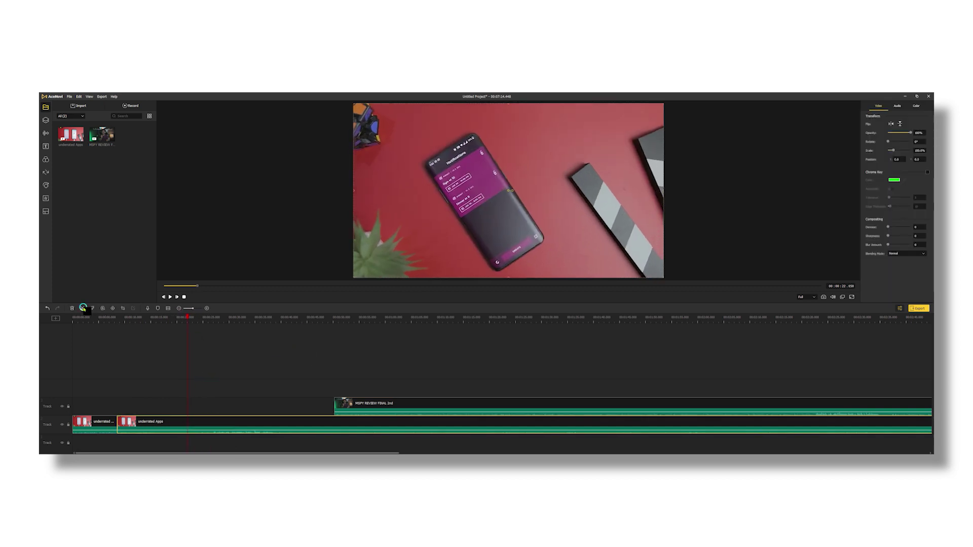
key(Delete)
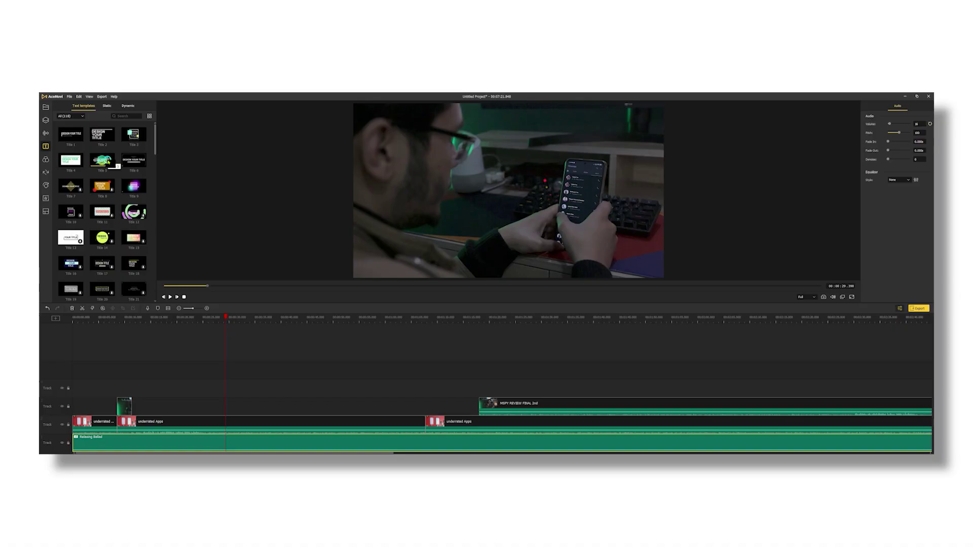
drag(227, 352, 229, 406)
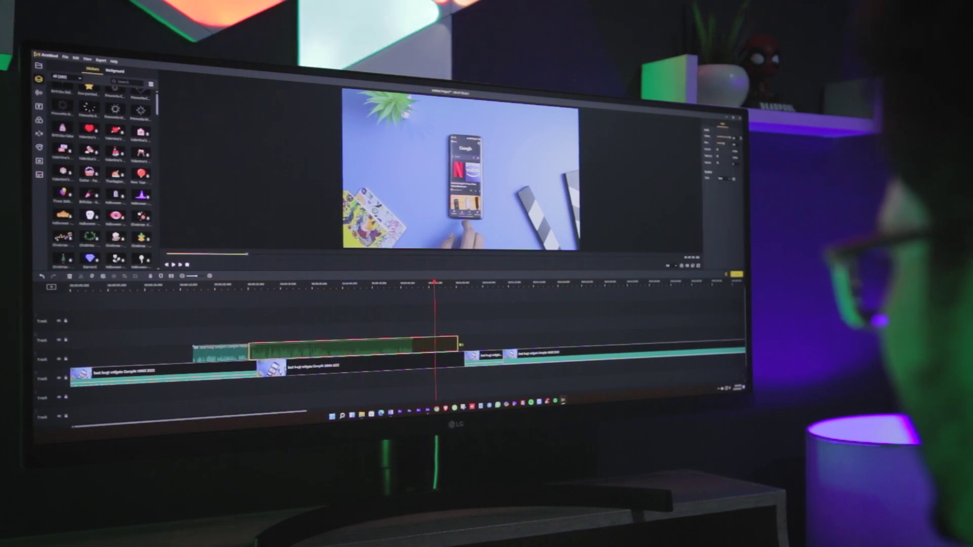
Shift the upper-track audio clip later past the playhead and move the playhead ahead.
drag(460, 345, 601, 342)
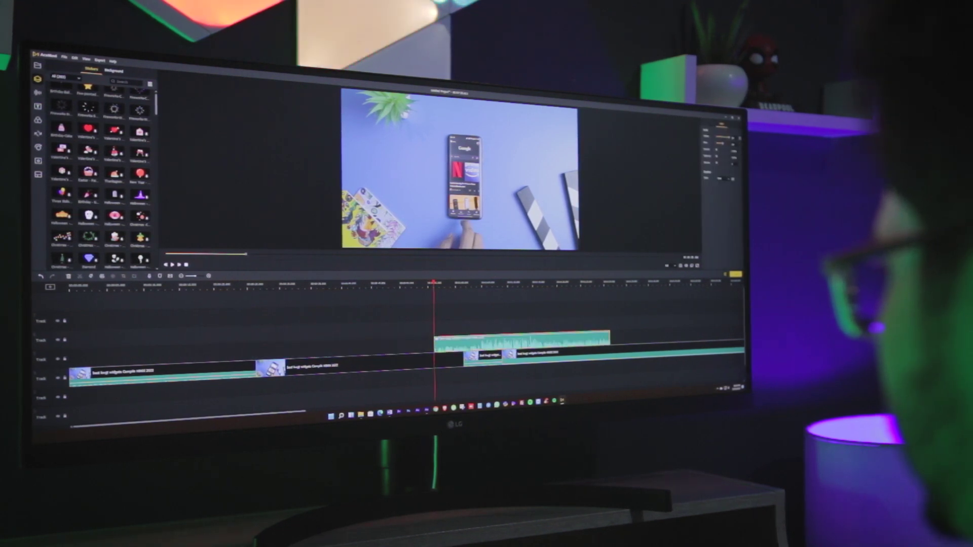
click(478, 294)
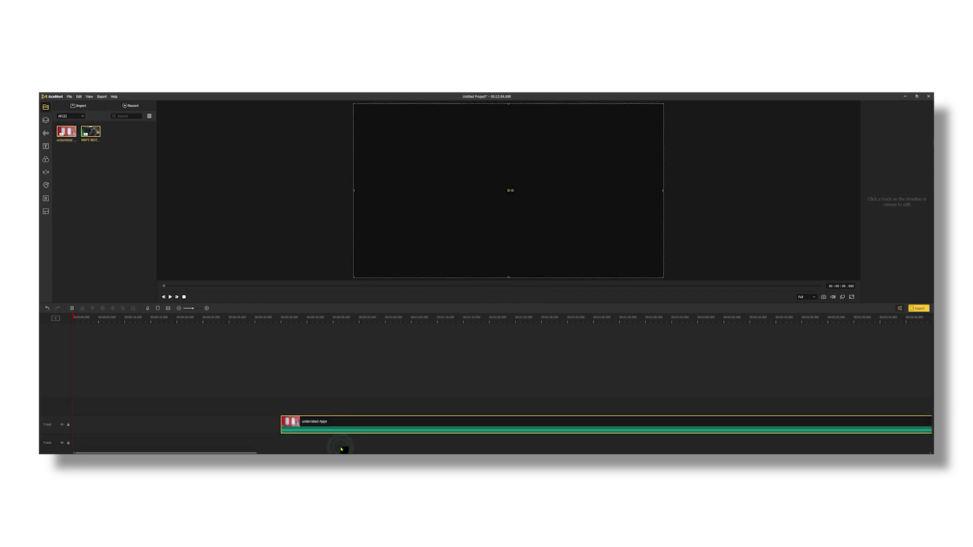
Move the audio clip onto the upper track and preview the underrated Apps clip.
drag(256, 451, 447, 398)
drag(459, 423, 130, 403)
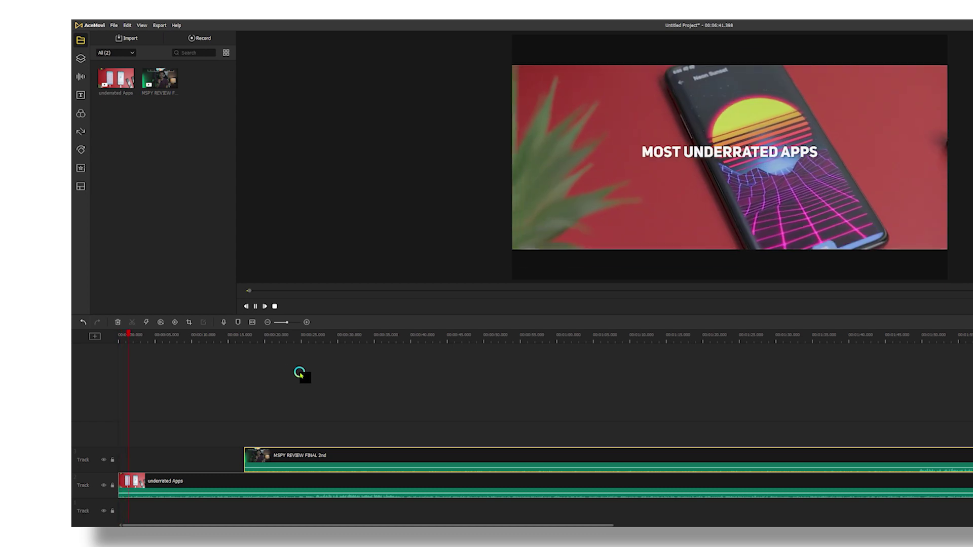
click(196, 487)
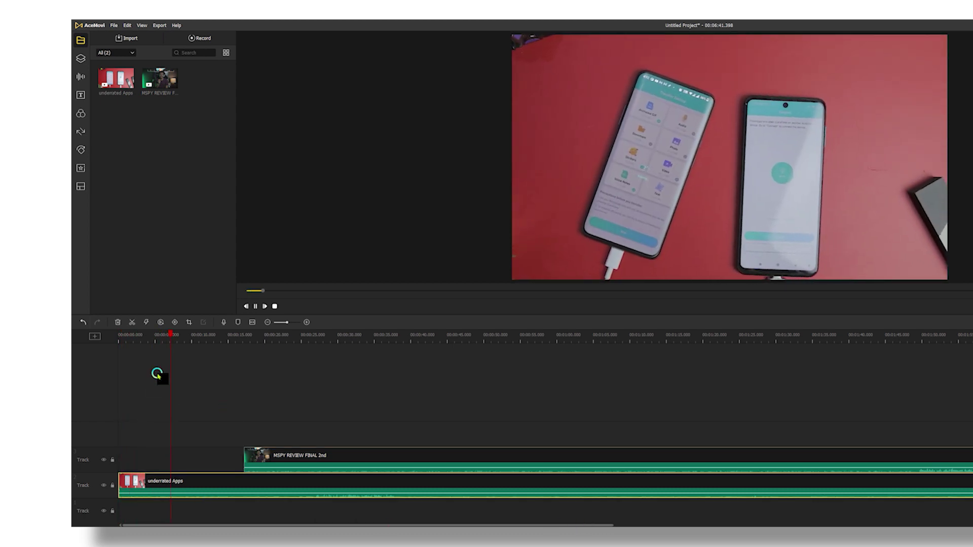
Split the underrated Apps clip at the playhead and shift the MSPY review clip later.
click(132, 322)
click(360, 457)
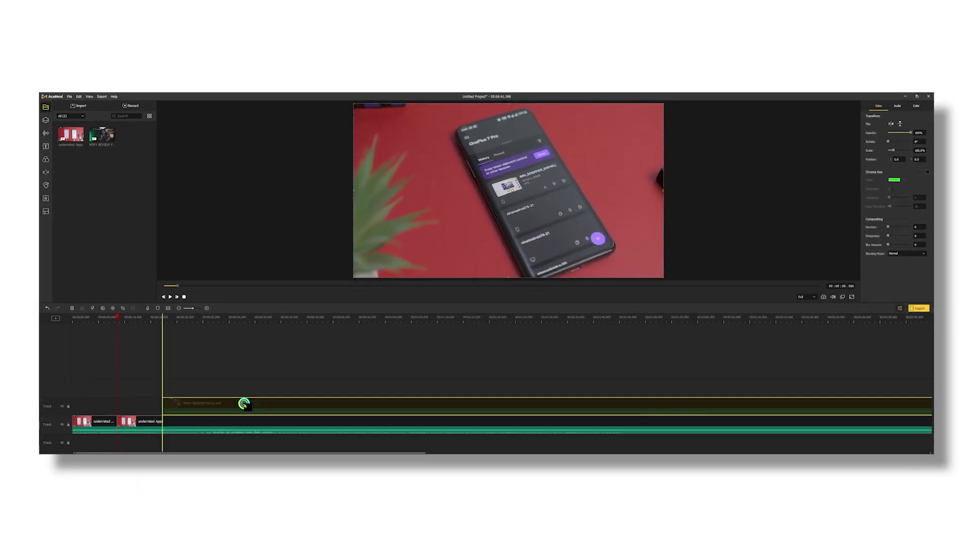
drag(244, 404, 245, 402)
drag(120, 314, 181, 324)
click(275, 363)
Split the underrated Apps clip again, delete the later piece, and scrub to about 1:06.
click(213, 421)
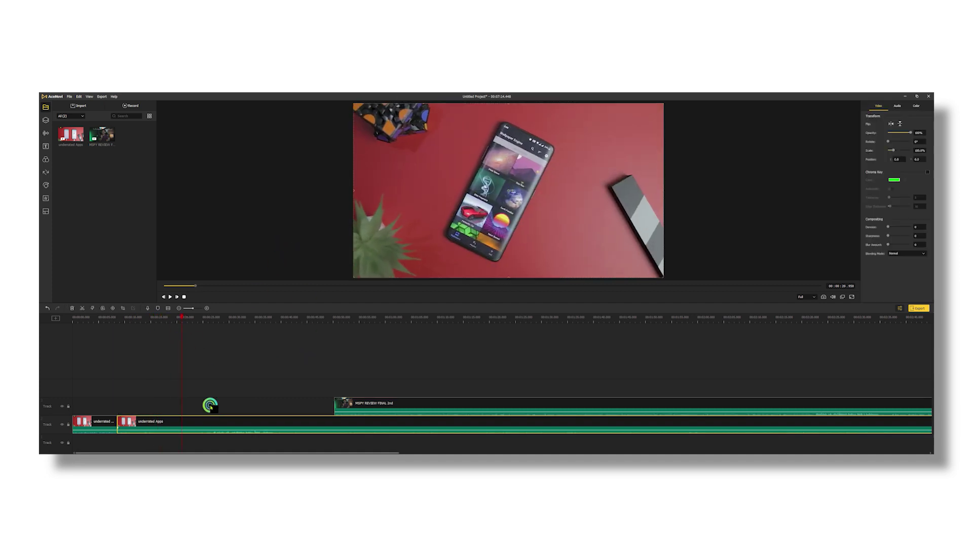
click(88, 310)
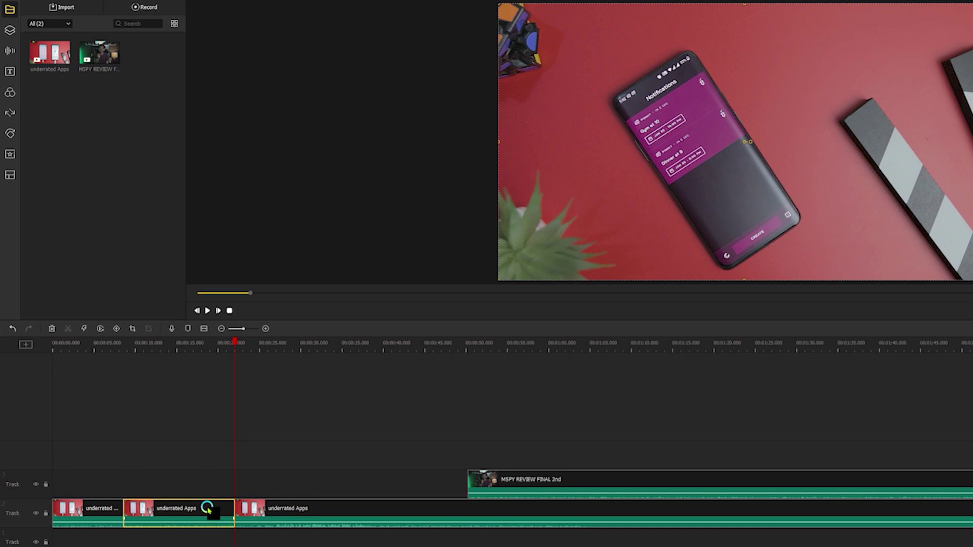
click(209, 508)
key(Delete)
drag(237, 345, 605, 381)
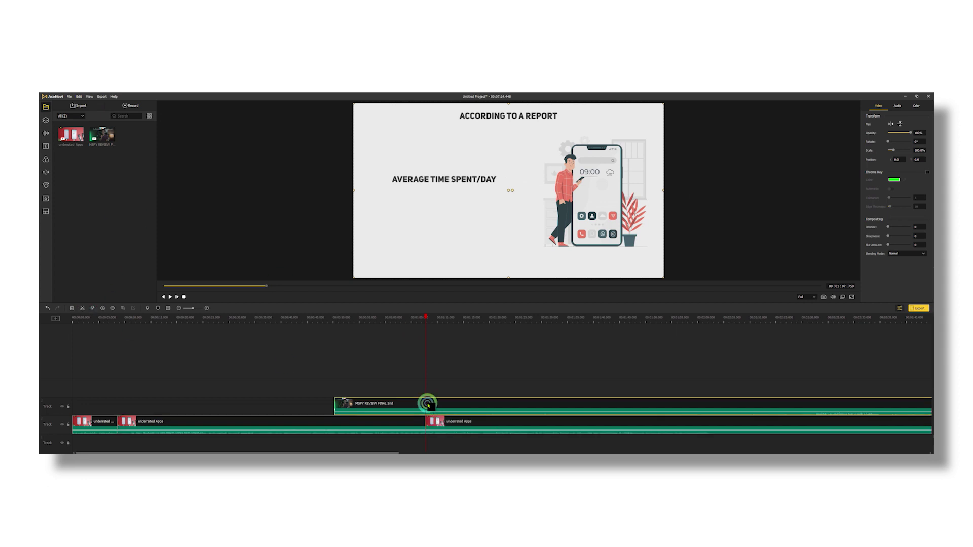
drag(431, 316, 467, 318)
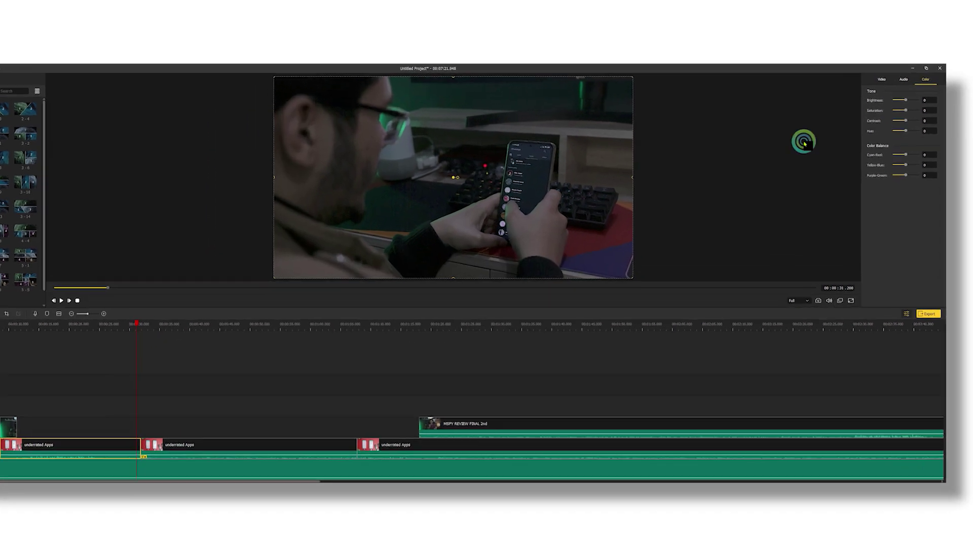
Give the talking-head clip opacity 91%, scale 120.4%, denoise 44 and brightness 14.
click(879, 106)
drag(937, 61, 912, 88)
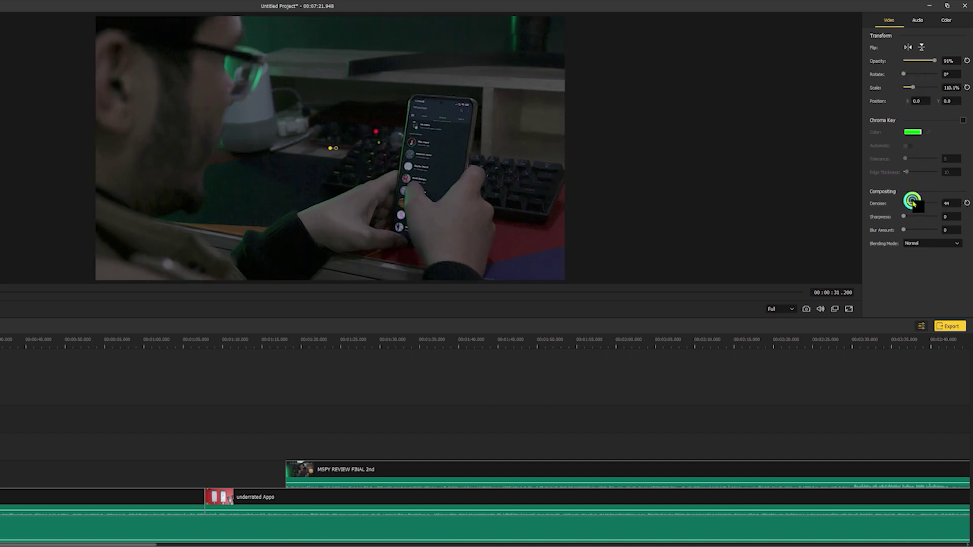
drag(904, 230, 919, 231)
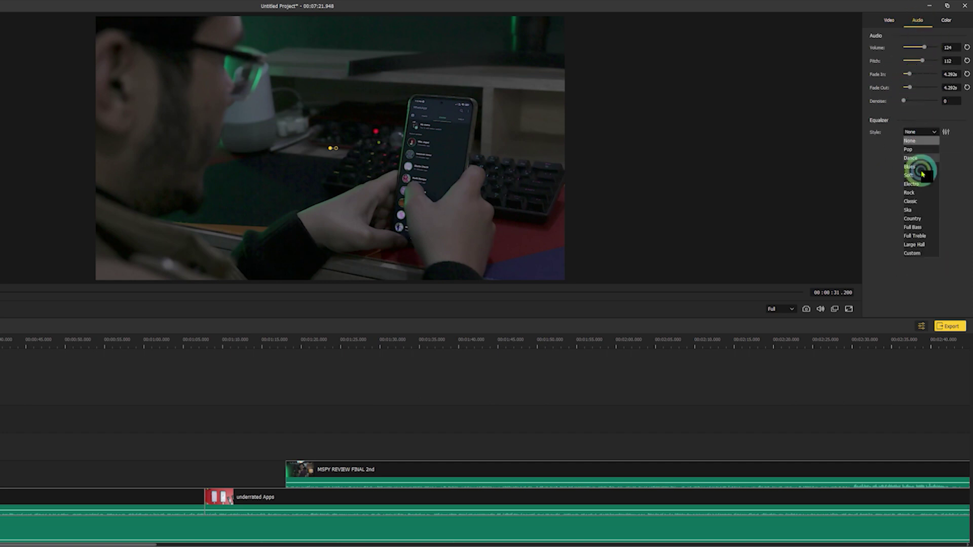
drag(921, 46, 924, 47)
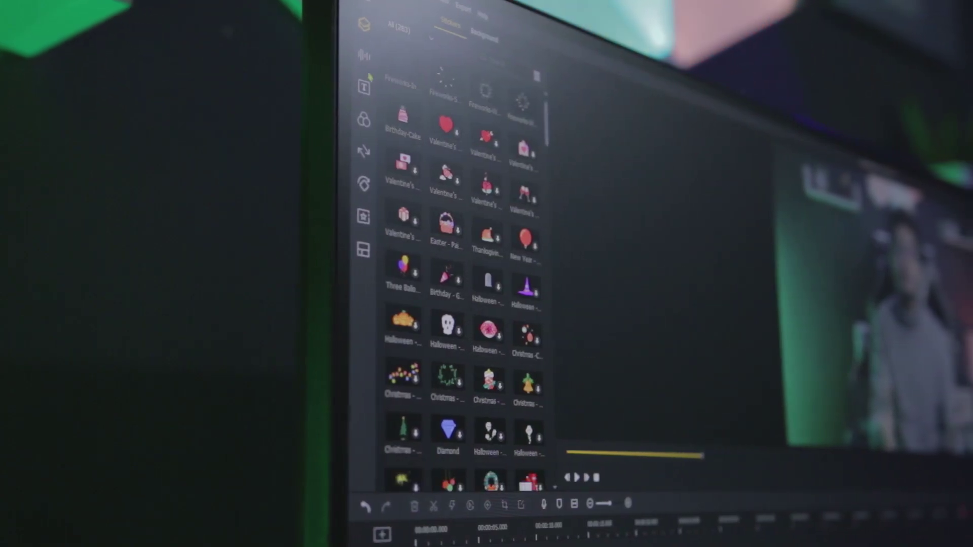
Look through the background music library, then the title templates and video filters.
click(382, 55)
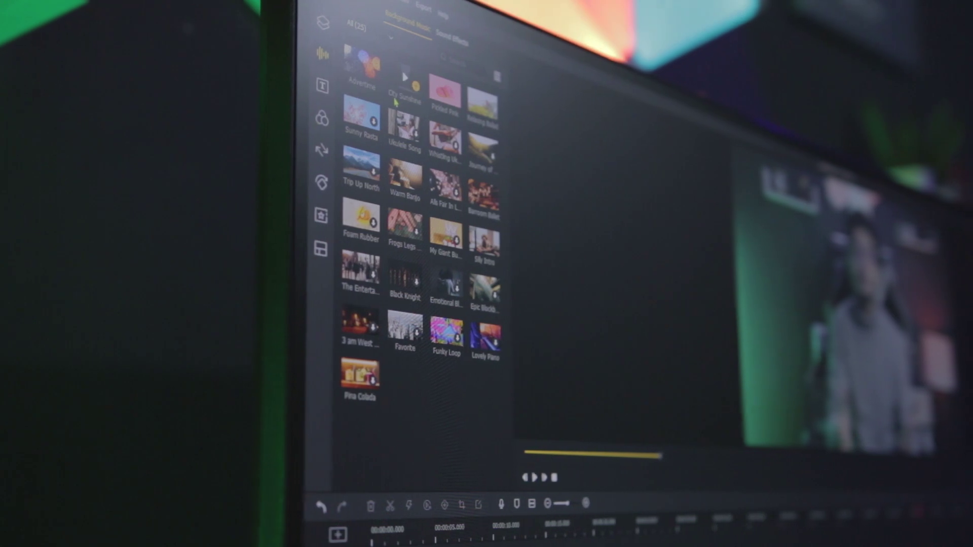
click(303, 85)
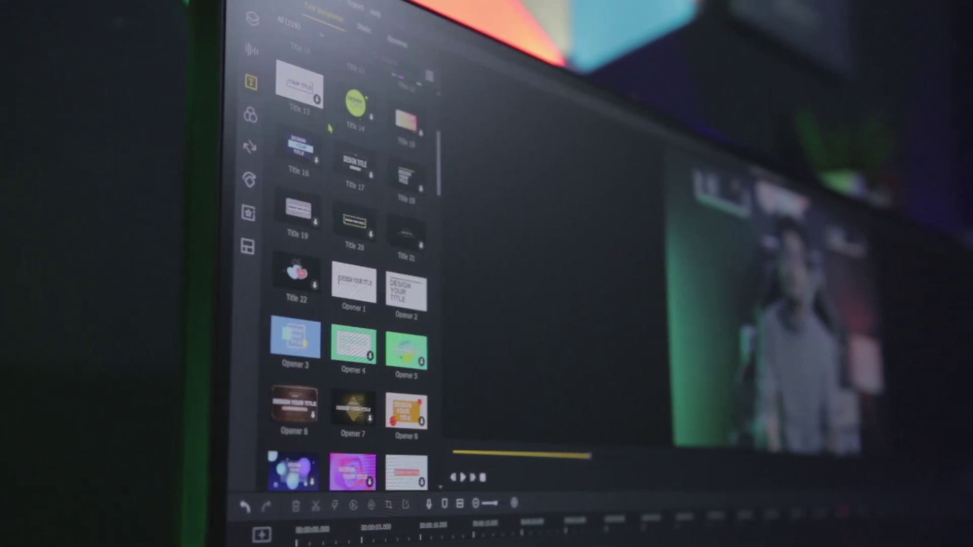
click(268, 118)
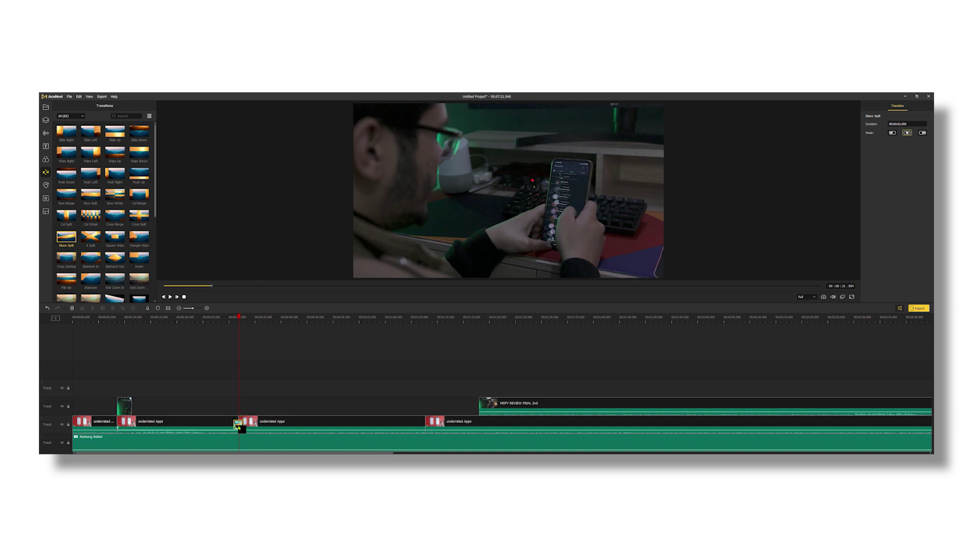
Replace the transition near 30 seconds with a Fade and preview playback across it.
key(Delete)
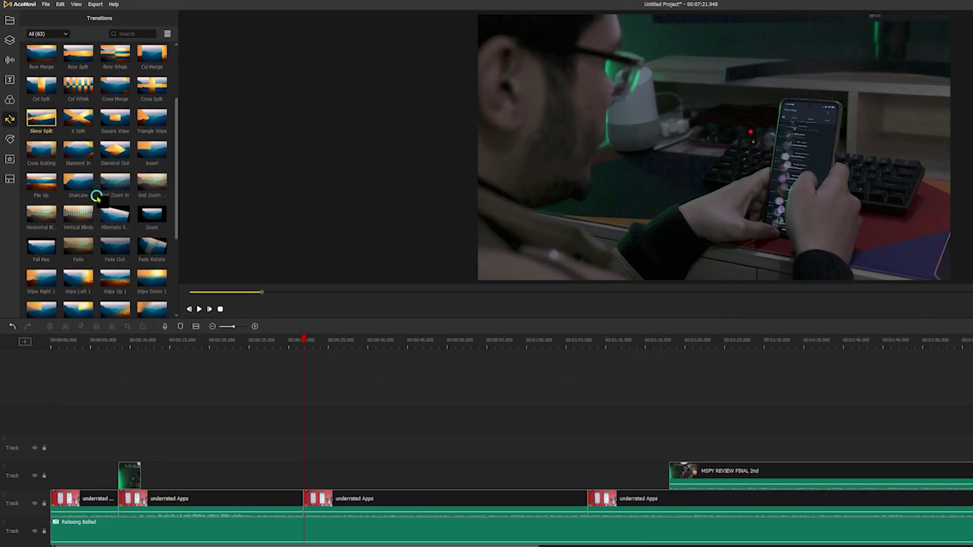
scroll(102, 224, down, 3)
scroll(95, 198, down, 1)
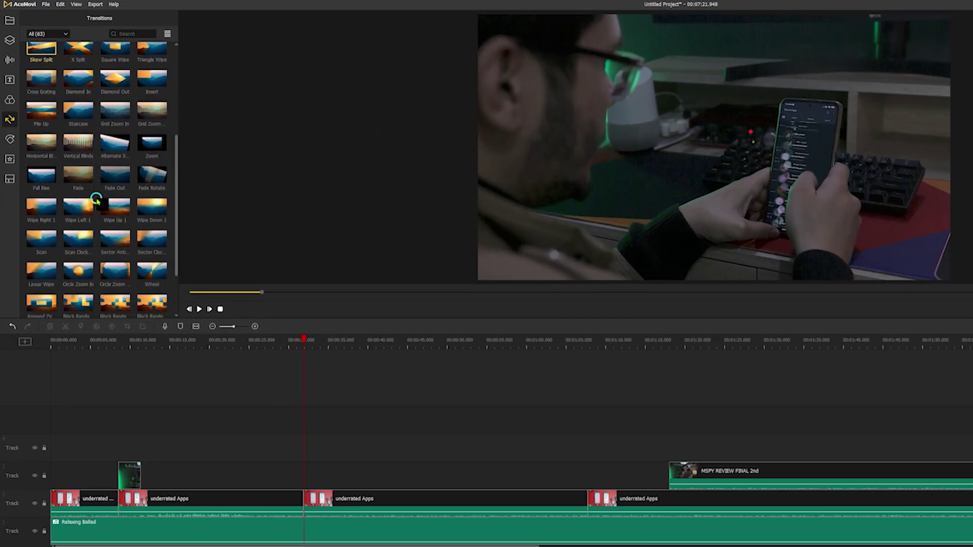
drag(296, 476, 297, 478)
click(301, 341)
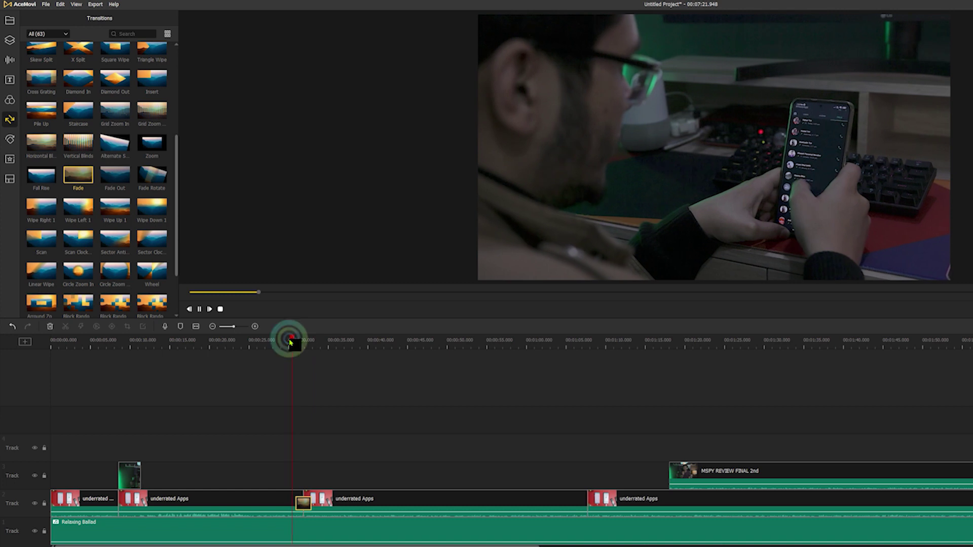
click(302, 505)
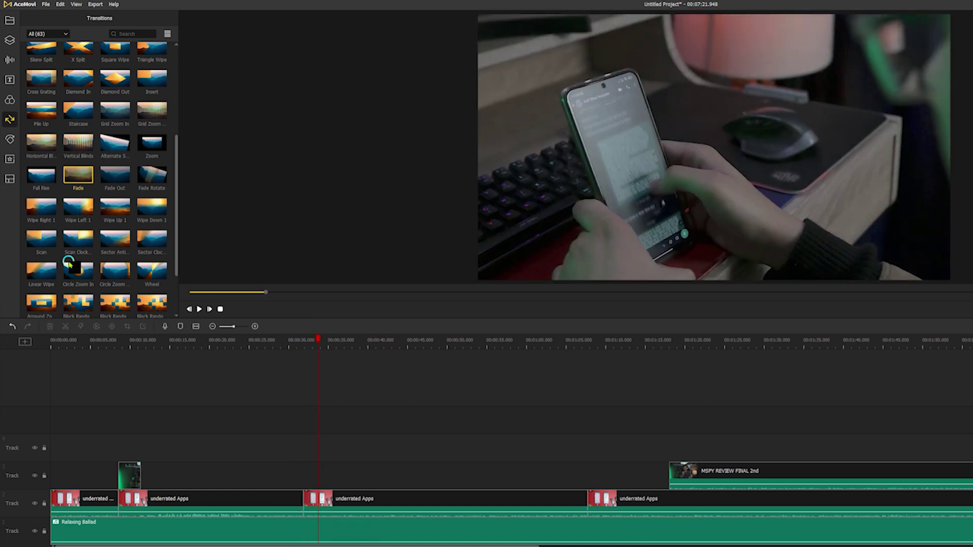
scroll(66, 256, up, 2)
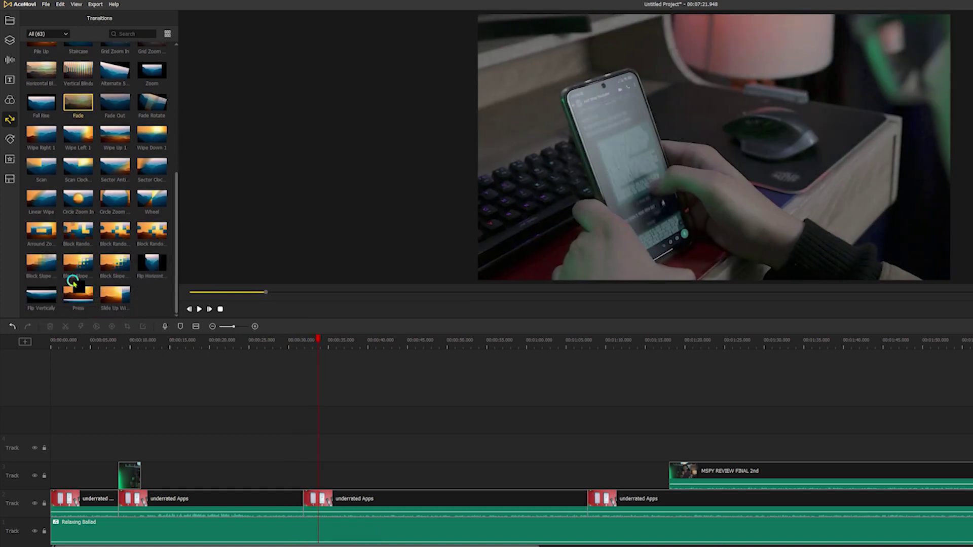
click(9, 142)
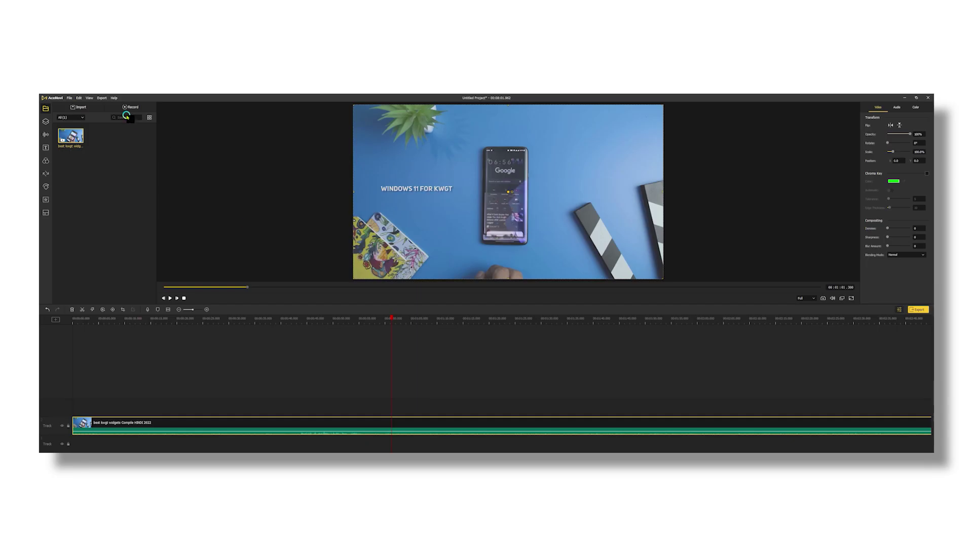
Open the project's export settings and choose HEVC MKV as the output format.
click(107, 99)
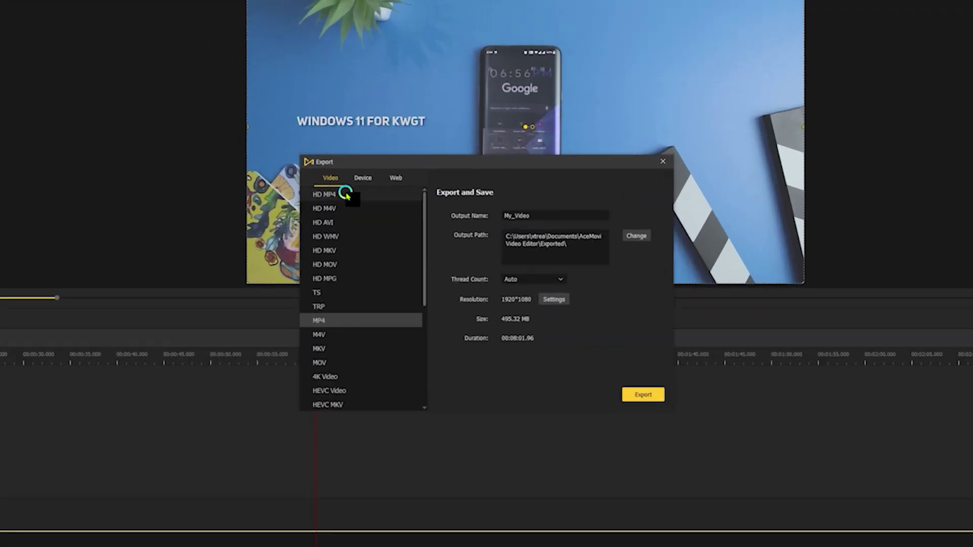
scroll(311, 231, down, 2)
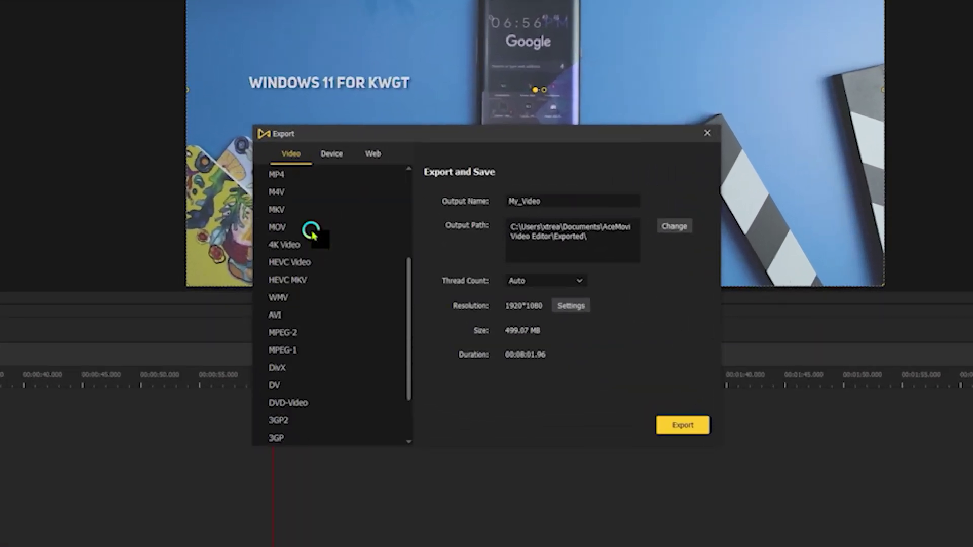
click(295, 258)
scroll(312, 274, up, 4)
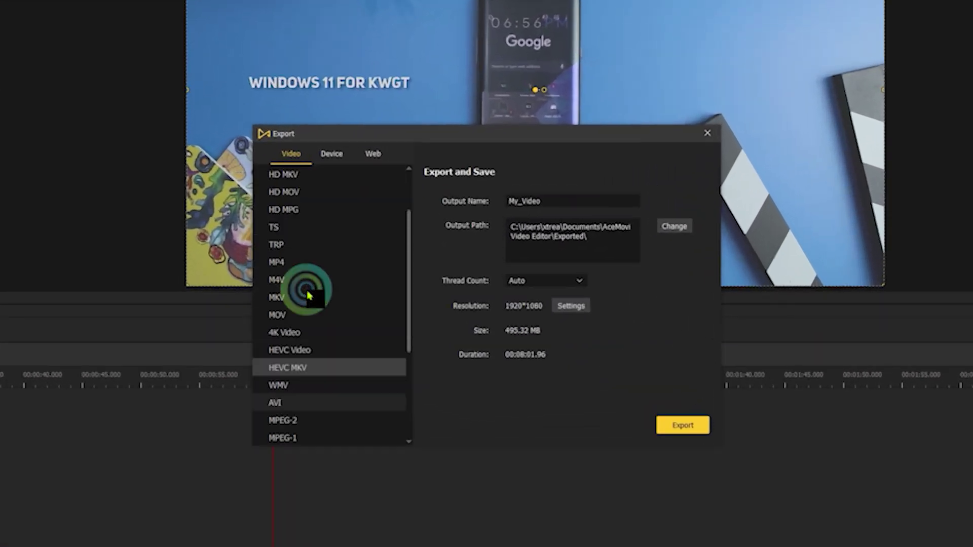
Compare the Device presets and the F4V and YouTube web presets, then return to Video.
click(331, 153)
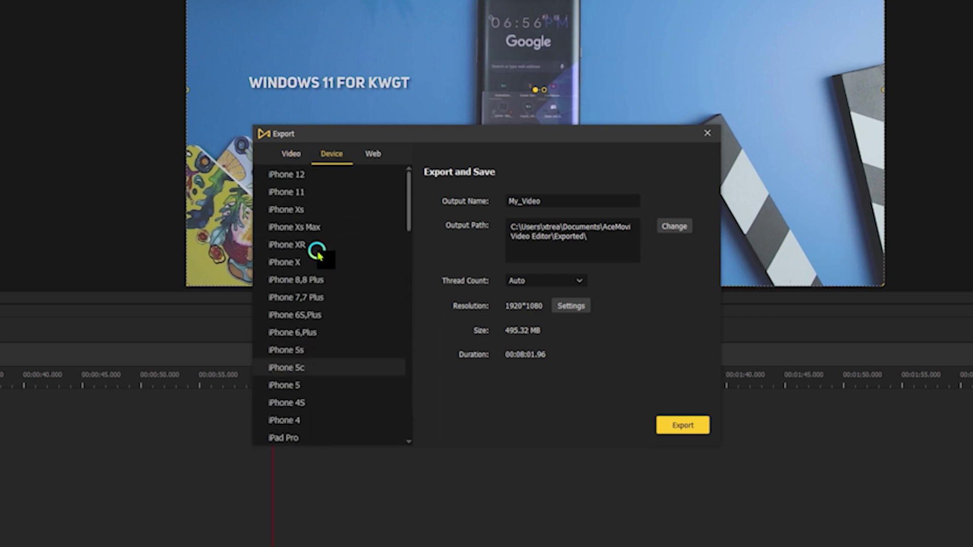
click(293, 238)
click(298, 178)
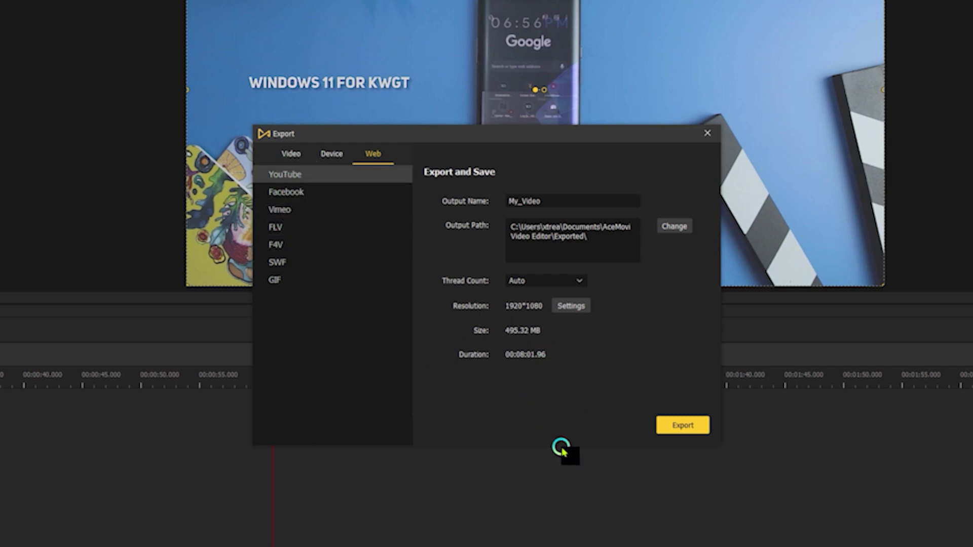
click(287, 155)
scroll(304, 308, down, 4)
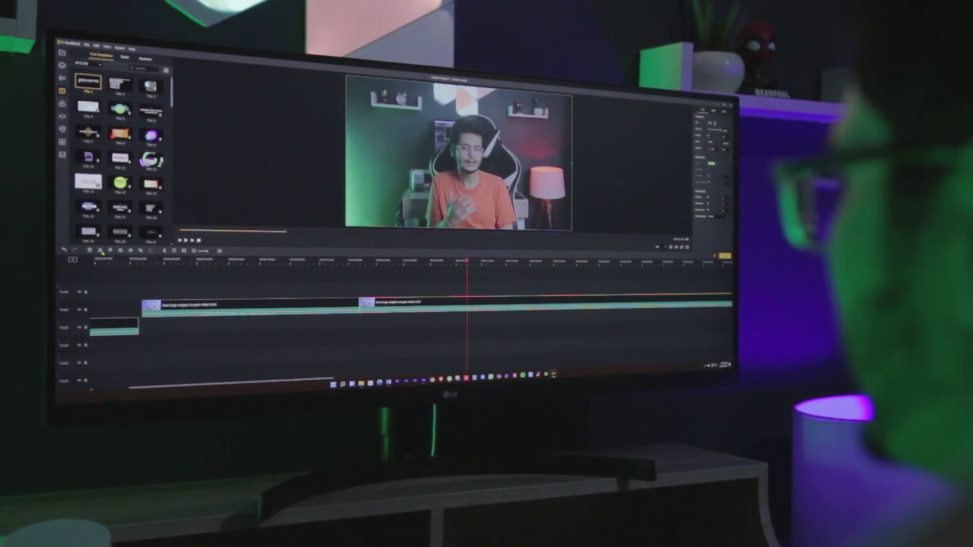
Split the widgets clip at the playhead with Ctrl+B, delete the trailing piece, and select it.
key(ctrl+b)
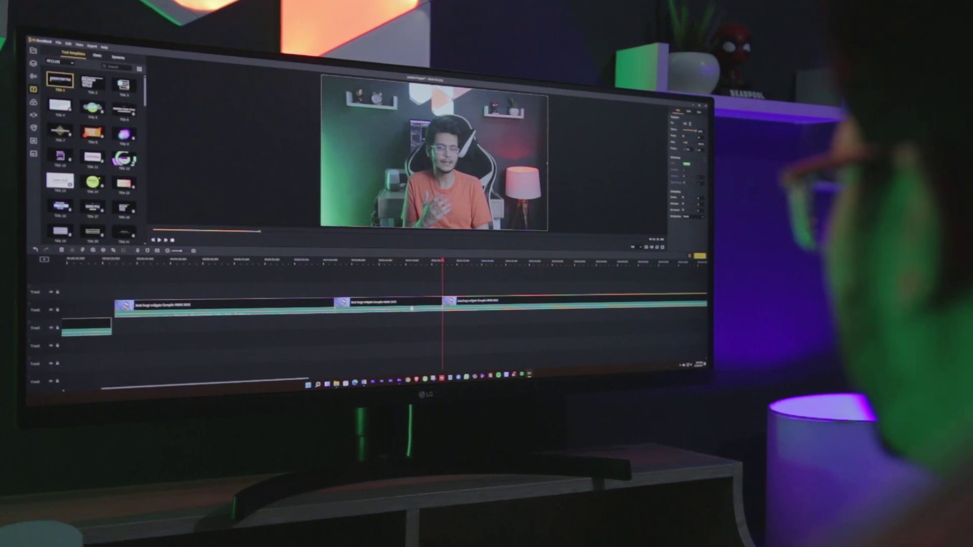
key(Delete)
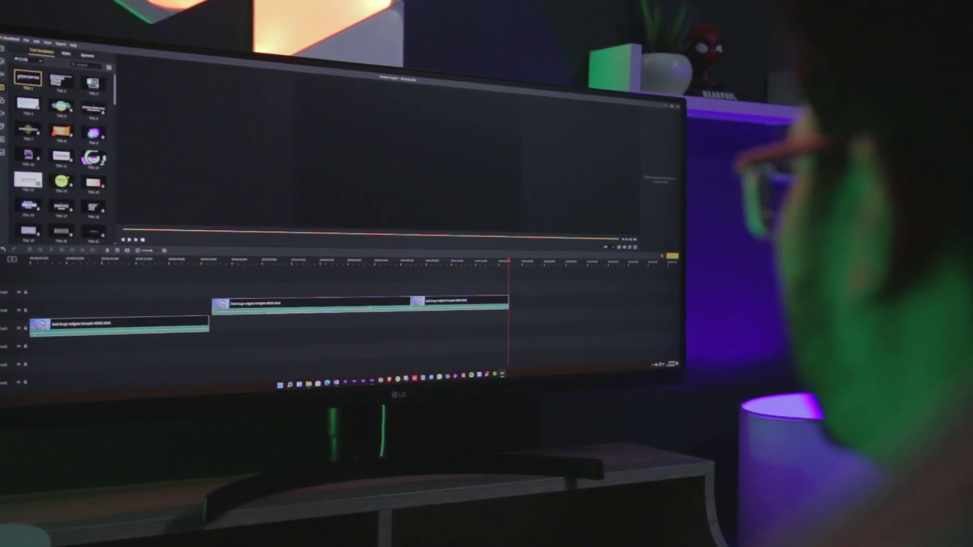
click(398, 308)
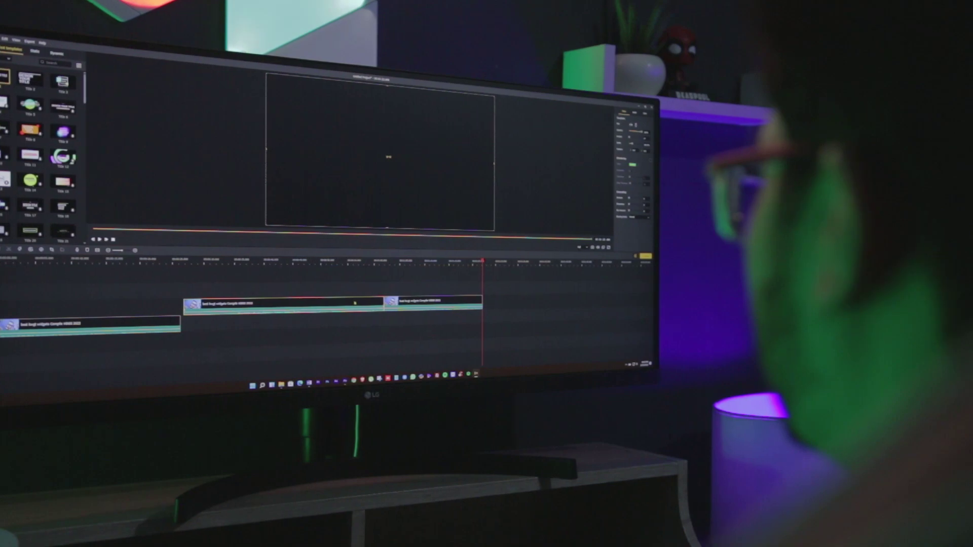